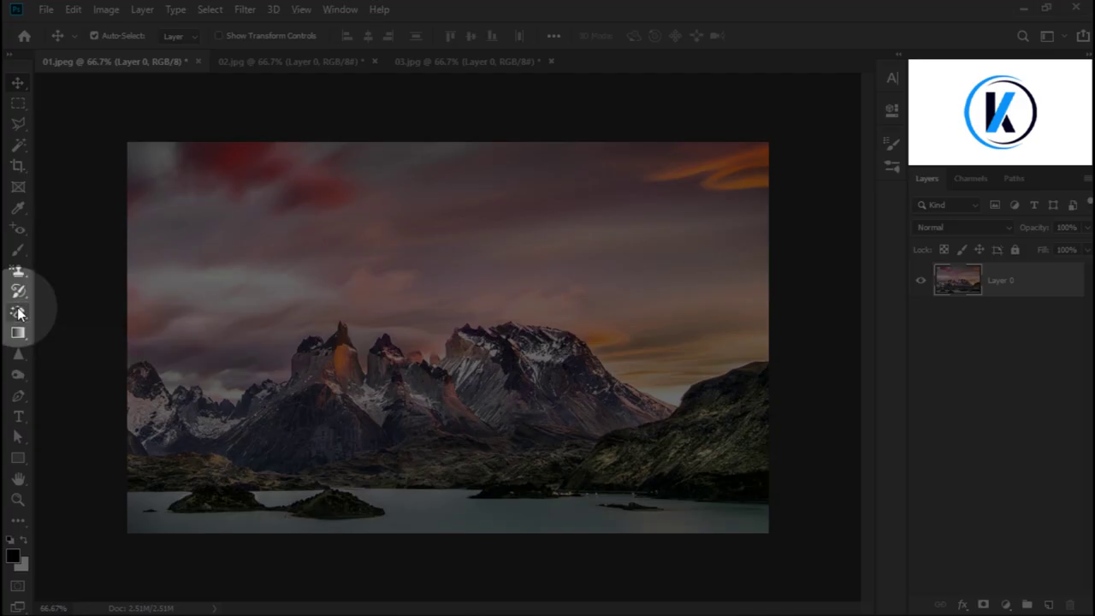
# - Switch to the standard Eraser Tool from the eraser tool group
pyautogui.rightClick(19, 313)
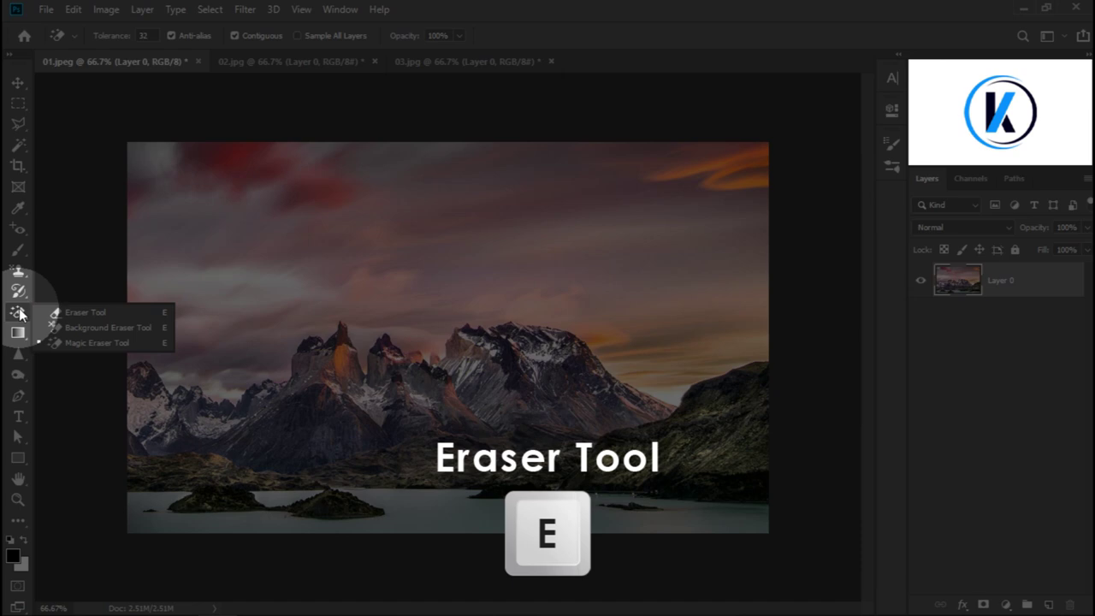
pyautogui.click(124, 311)
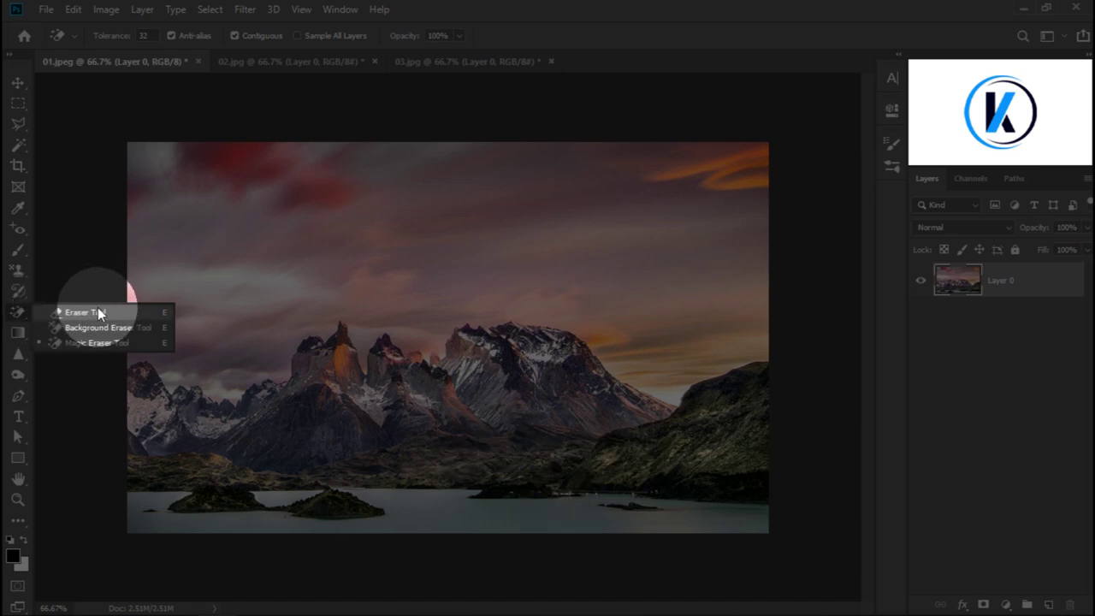
pyautogui.click(98, 312)
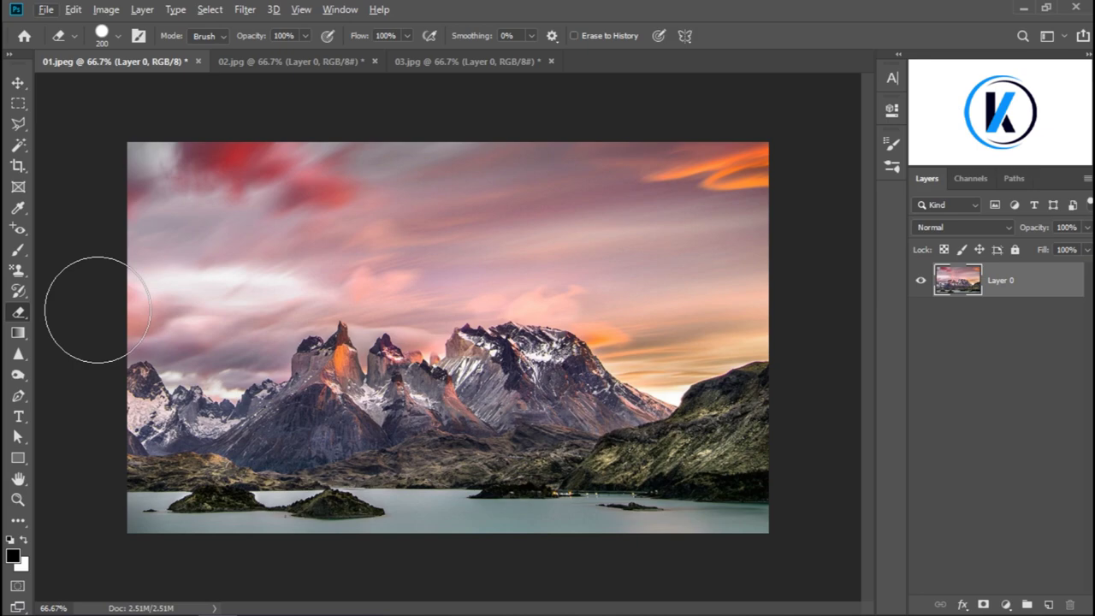
# - Set the eraser brush to 200 px with 0% hardness, then duplicate Layer 0
pyautogui.rightClick(436, 228)
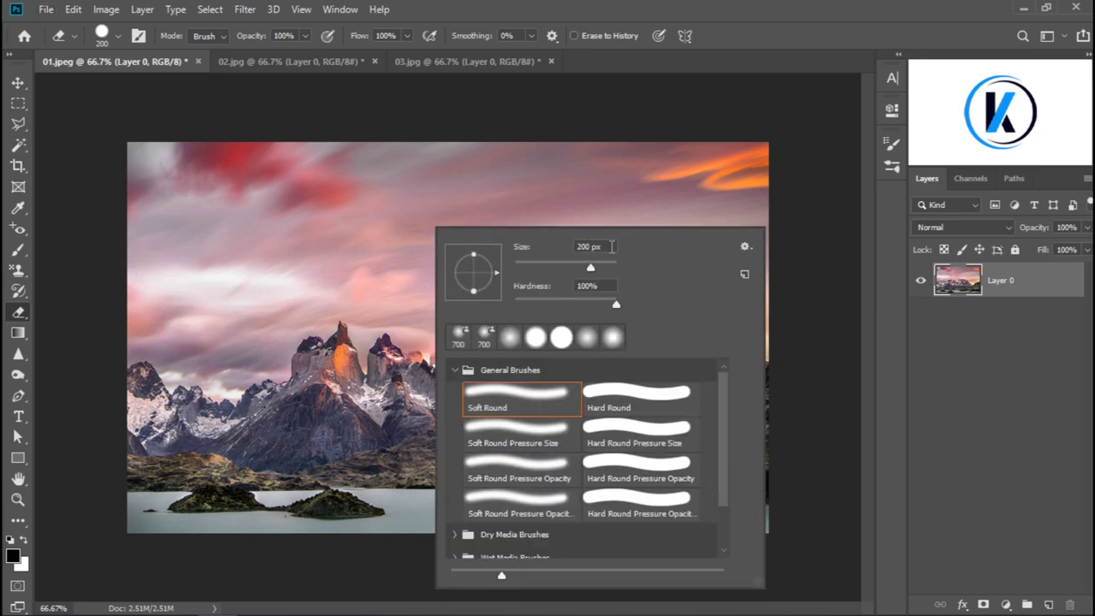
pyautogui.click(612, 247)
pyautogui.click(606, 284)
pyautogui.click(609, 248)
pyautogui.write('200')
pyautogui.press('Tab')
pyautogui.write('0')
pyautogui.press('Return')
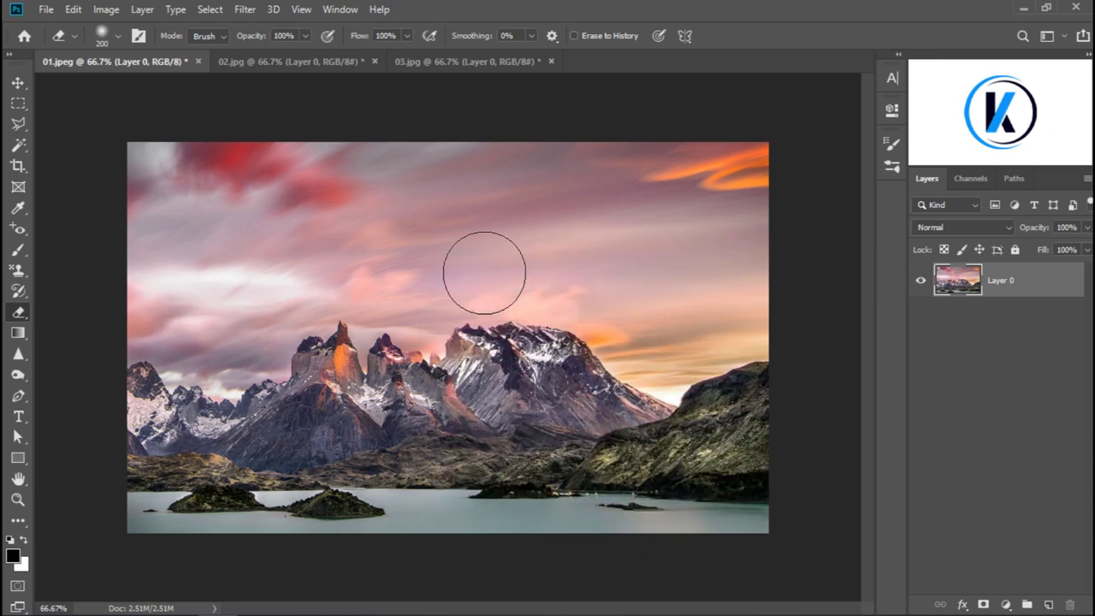
pyautogui.hotkey('ctrl', 'j')
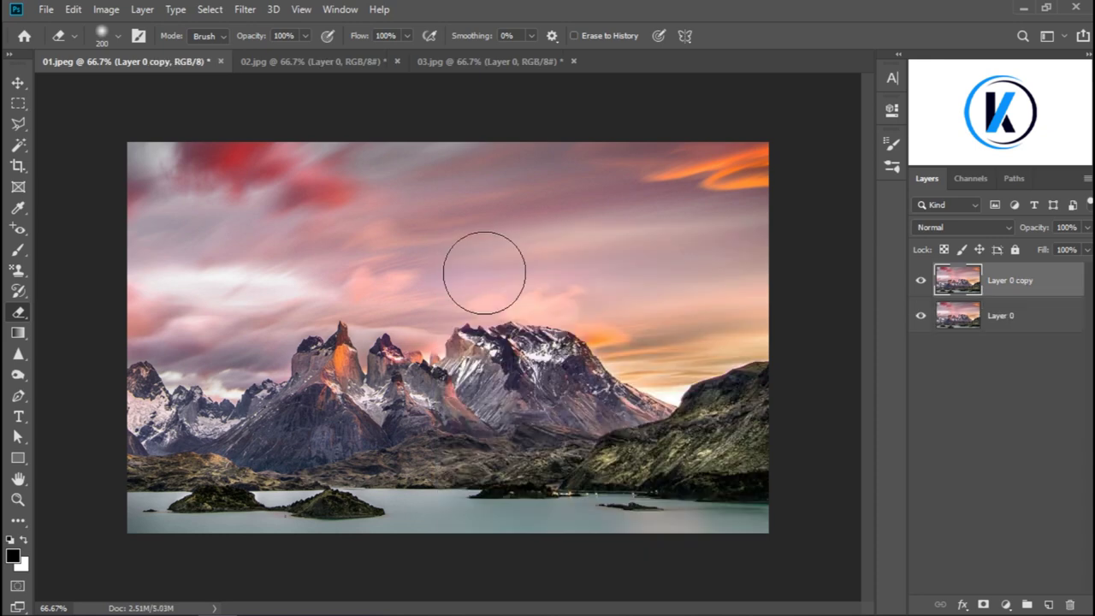
# - Rename Layer 0 to 01 and Layer 0 copy to 02
pyautogui.doubleClick(1000, 315)
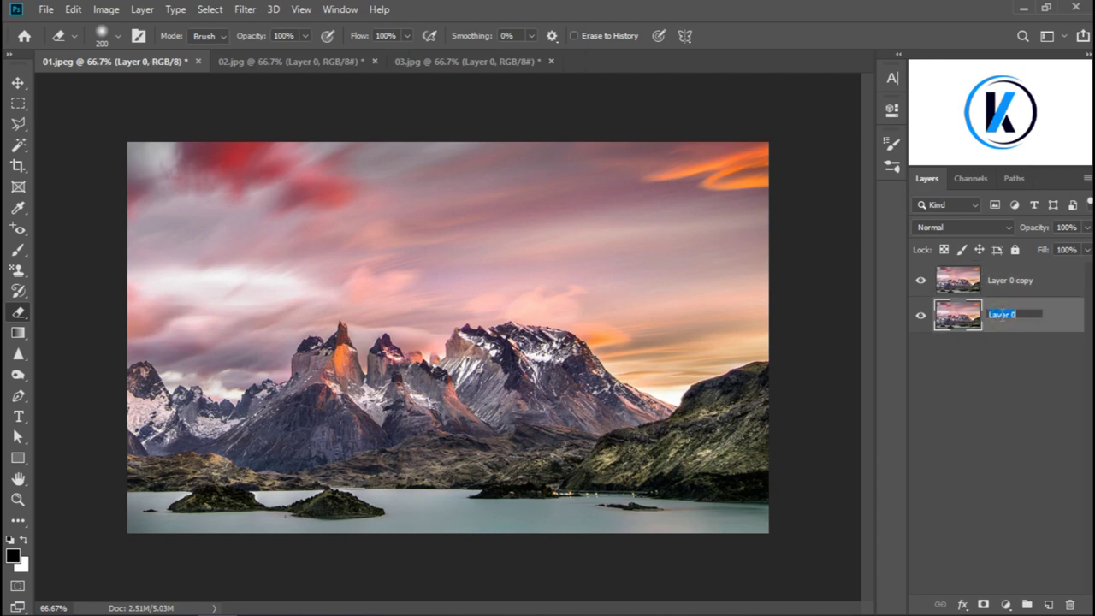
pyautogui.write('01')
pyautogui.press('Return')
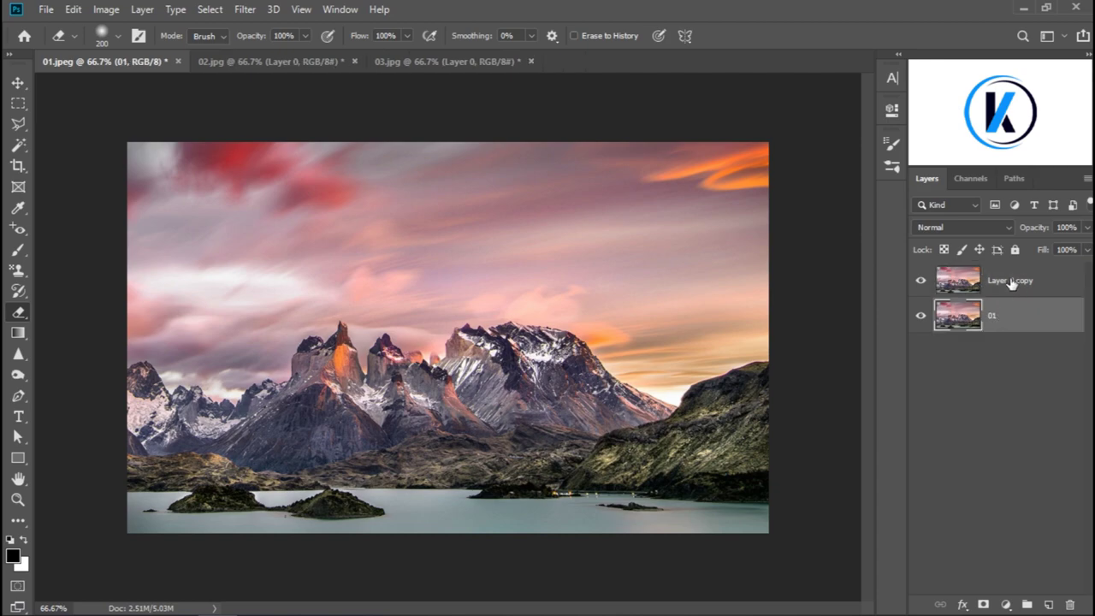
pyautogui.click(1005, 283)
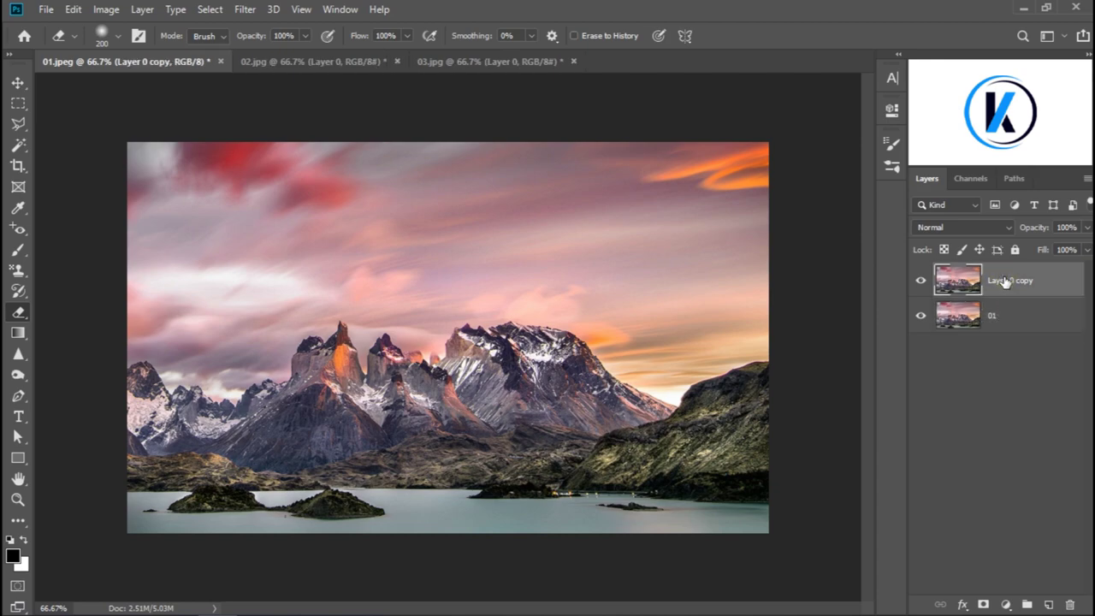
pyautogui.doubleClick(1010, 280)
pyautogui.write('02')
pyautogui.press('Return')
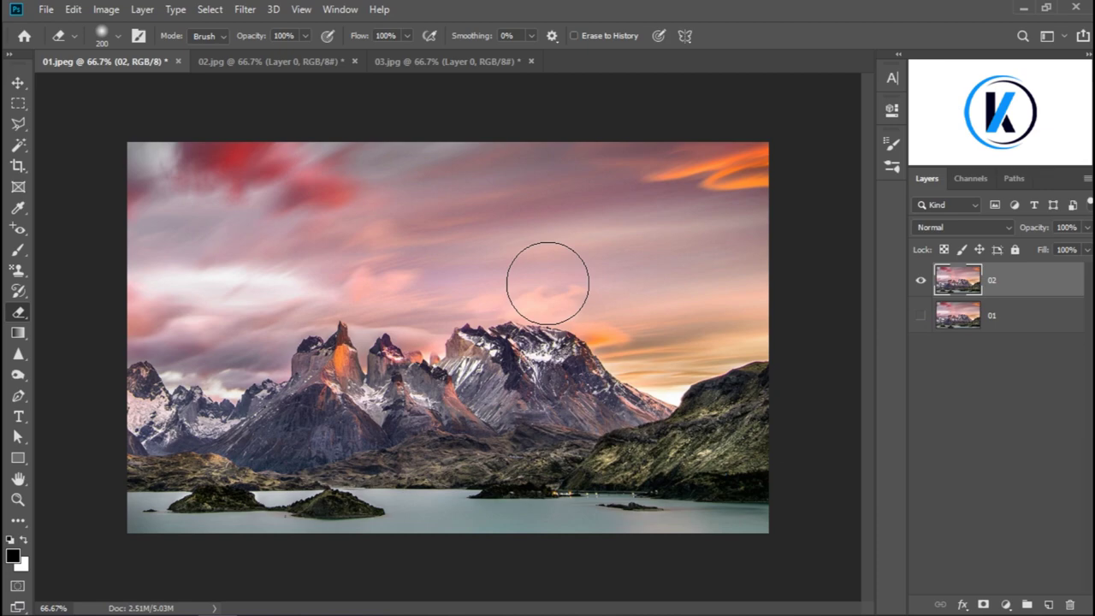
# - Erase the upper sky band and pink clouds on layer 02 with two soft strokes
pyautogui.moveTo(135, 159)
pyautogui.mouseDown()
pyautogui.moveTo(778, 195)
pyautogui.moveTo(663, 316)
pyautogui.mouseUp()
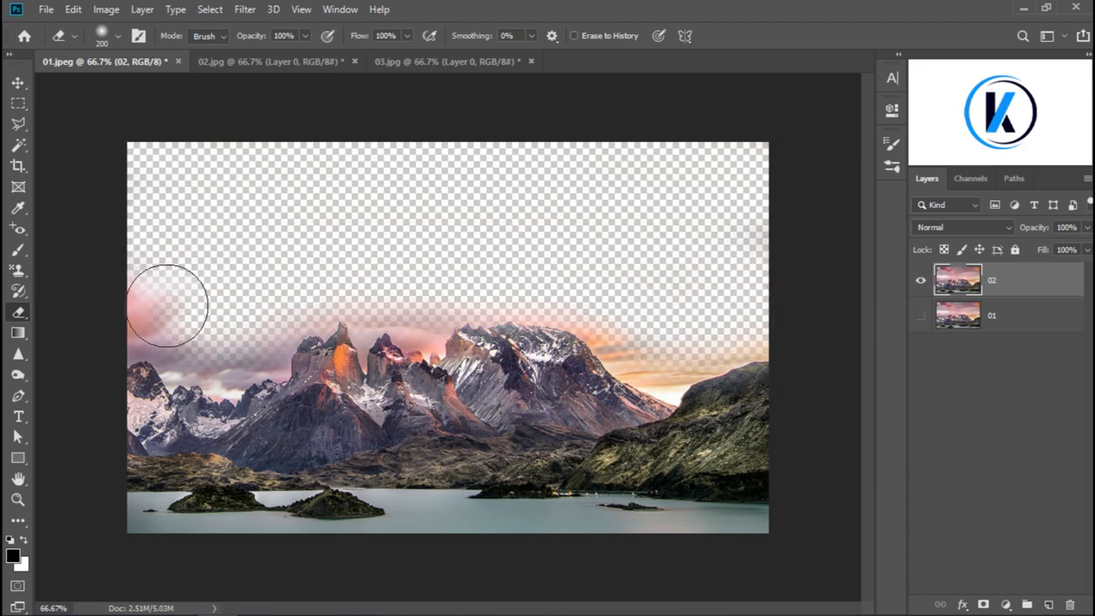
pyautogui.moveTo(663, 316); pyautogui.dragTo(104, 286)
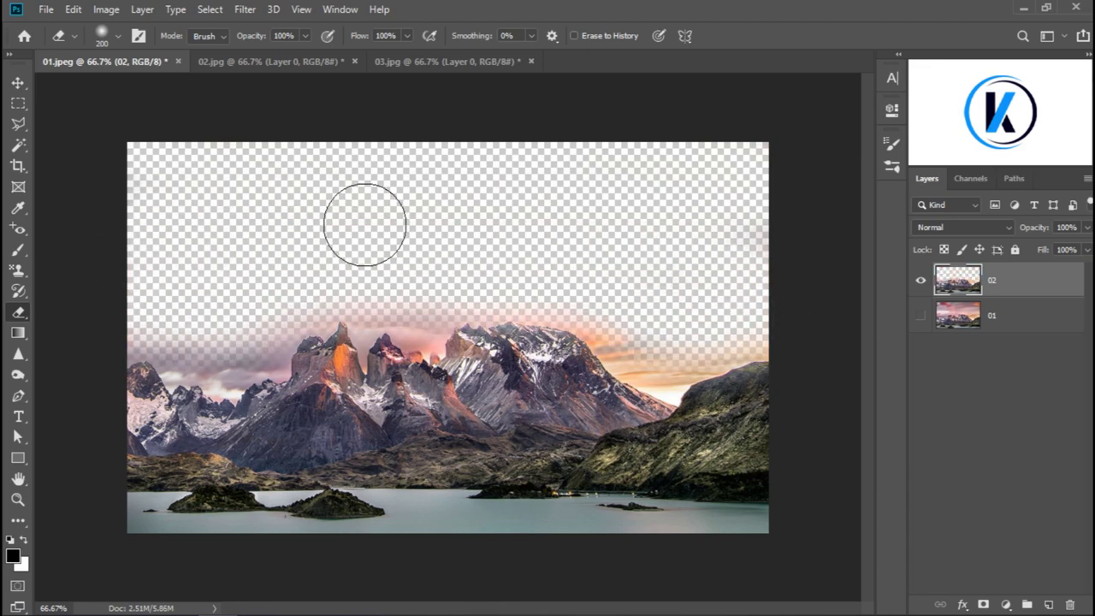
# - Set the eraser brush hardness to 100%
pyautogui.rightClick(363, 222)
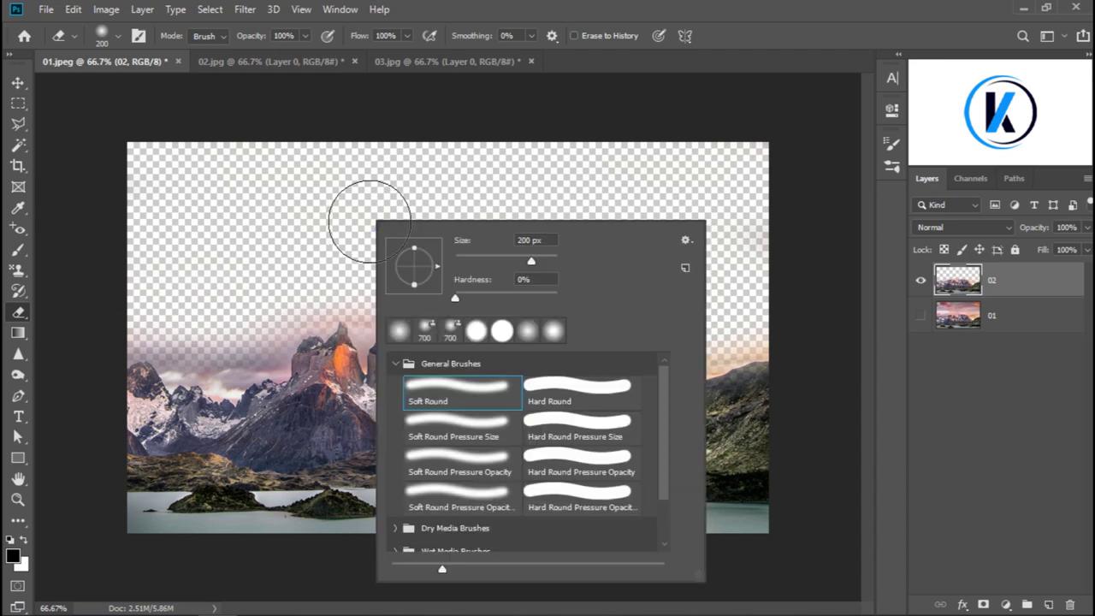
pyautogui.click(536, 279)
pyautogui.write('1')
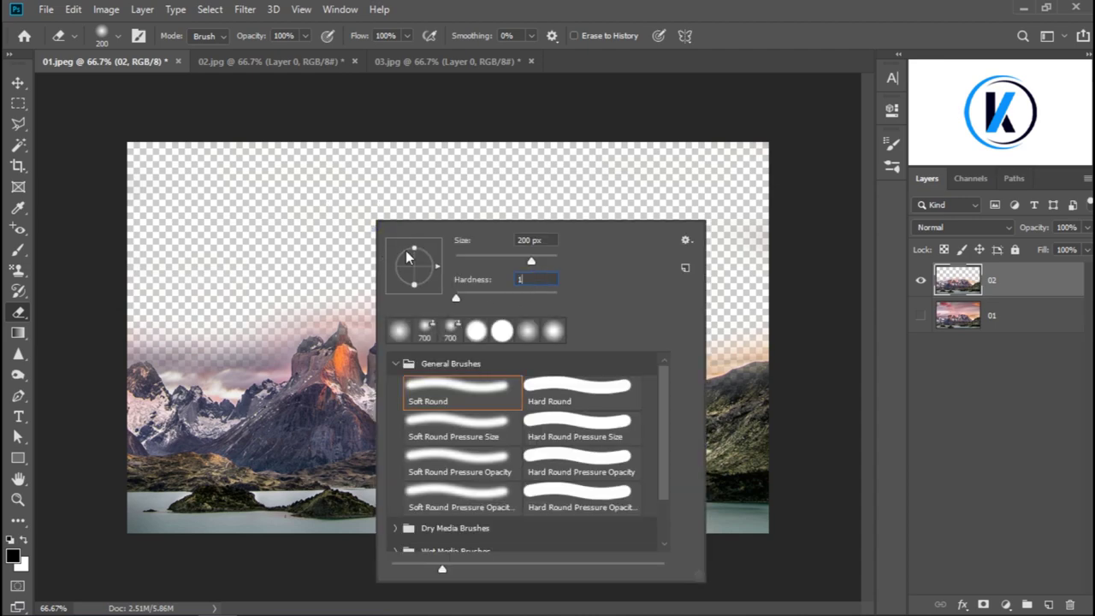
pyautogui.write('00')
pyautogui.press('Return')
# - Duplicate layer 01, hide the original, move the copy above 02 and name it 03
pyautogui.click(920, 315)
pyautogui.click(1060, 329)
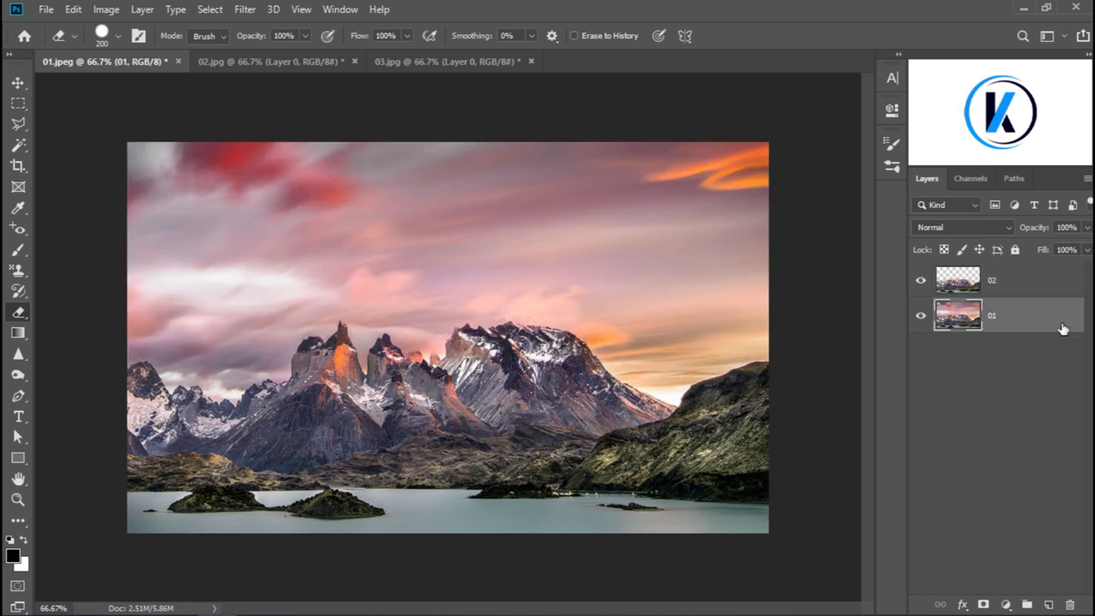
pyautogui.hotkey('ctrl', 'j')
pyautogui.click(921, 350)
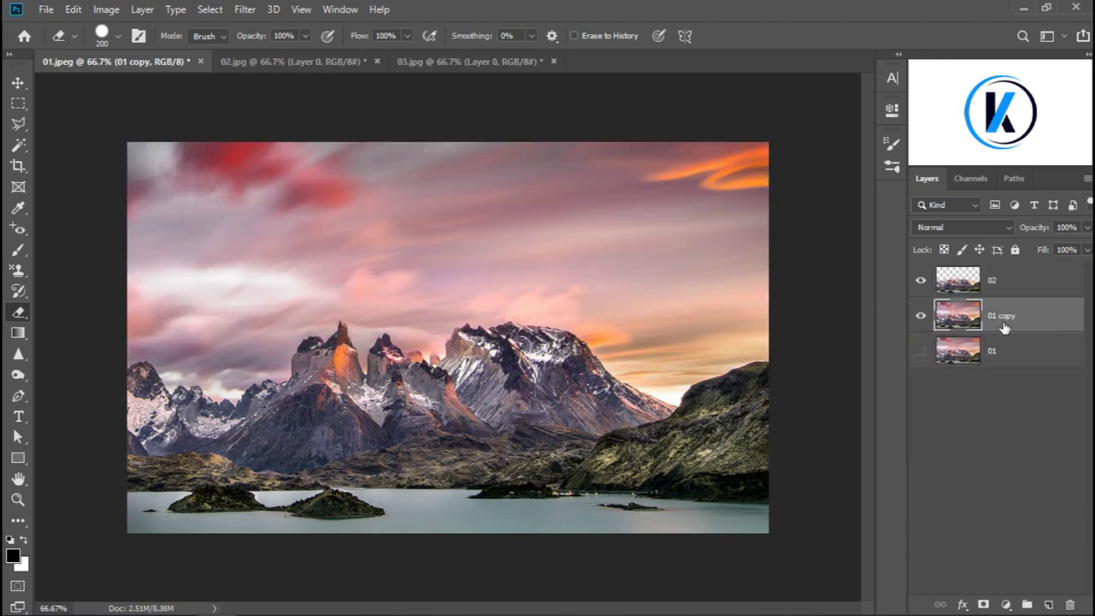
pyautogui.moveTo(1005, 319); pyautogui.dragTo(1001, 283)
pyautogui.doubleClick(1001, 280)
pyautogui.write('03')
pyautogui.press('Return')
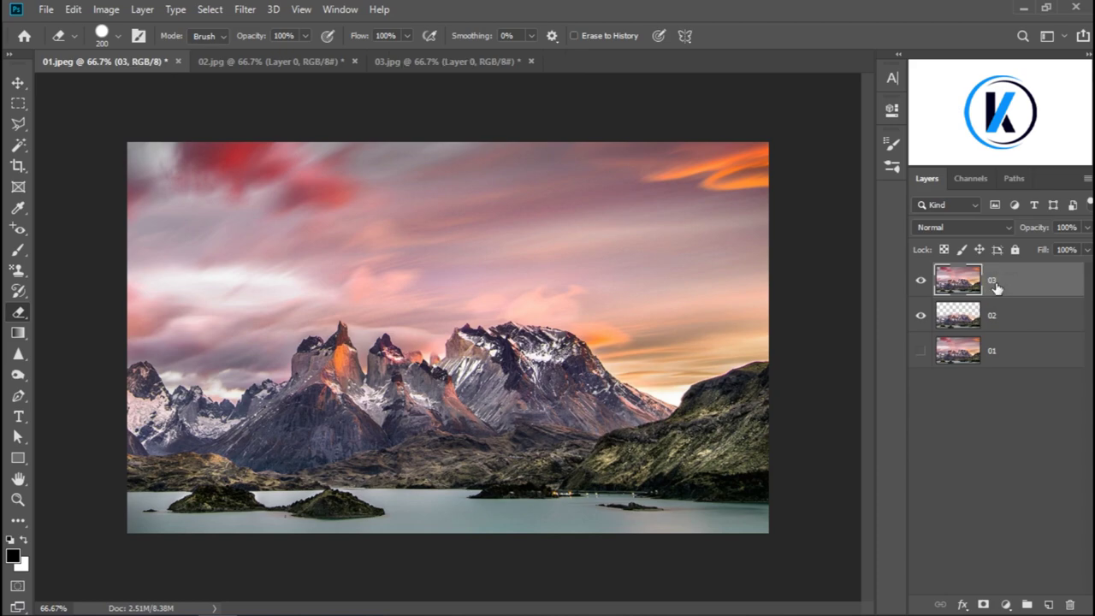
# - Erase the upper sky on layer 03, undoing a first attempt and redoing it
pyautogui.moveTo(782, 139)
pyautogui.mouseDown()
pyautogui.moveTo(337, 128)
pyautogui.moveTo(106, 202)
pyautogui.moveTo(733, 231)
pyautogui.moveTo(702, 283)
pyautogui.moveTo(245, 248)
pyautogui.moveTo(109, 263)
pyautogui.mouseUp()
pyautogui.click(134, 354)
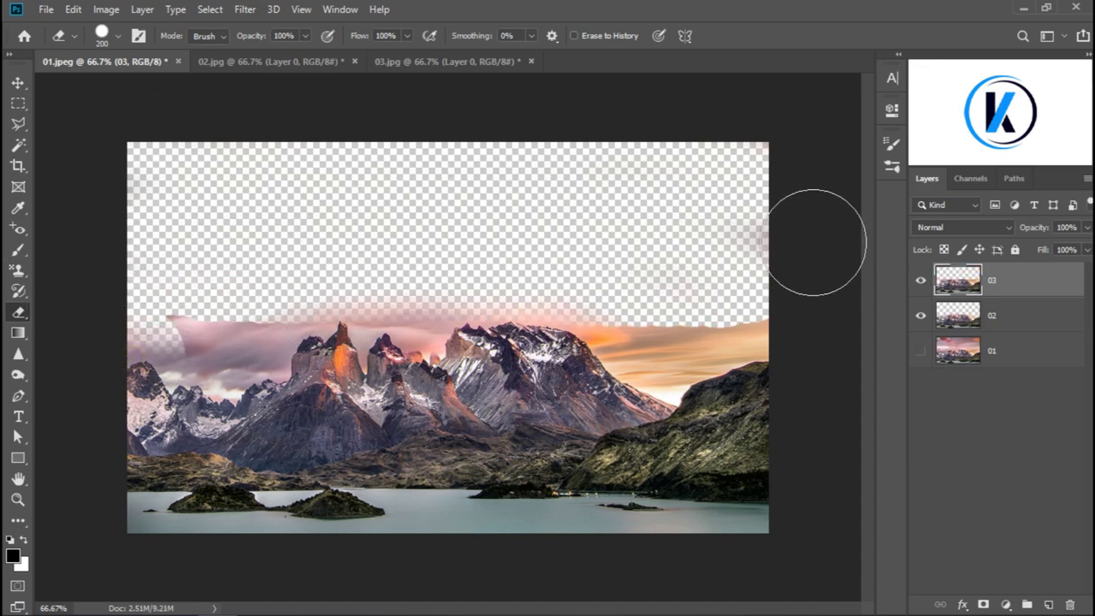
pyautogui.hotkey('ctrl', 'z')
pyautogui.hotkey('ctrl', 'z')
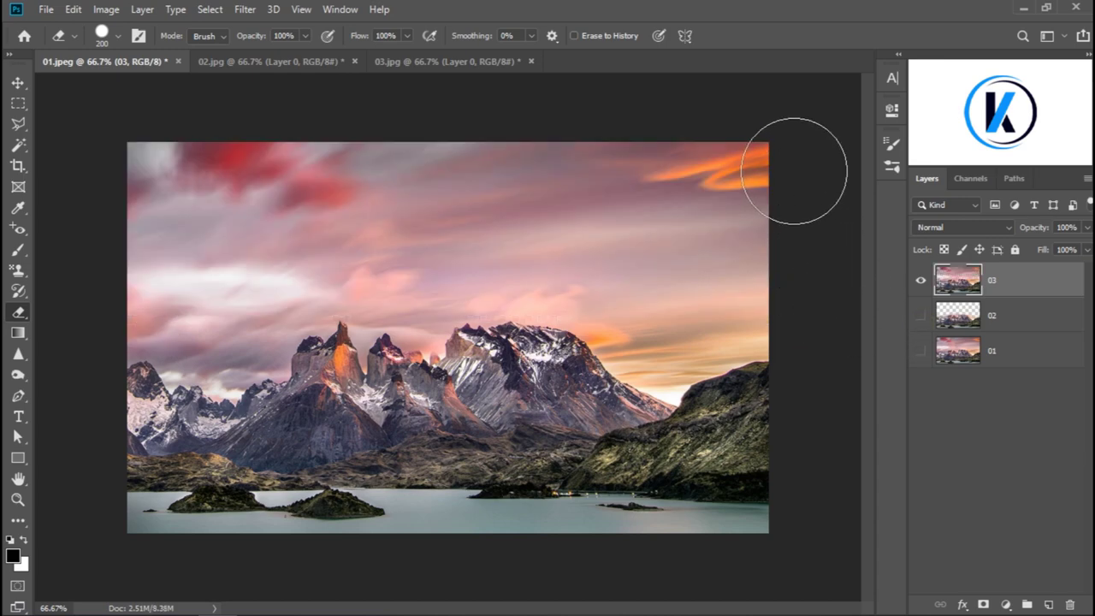
pyautogui.moveTo(813, 188); pyautogui.dragTo(818, 236)
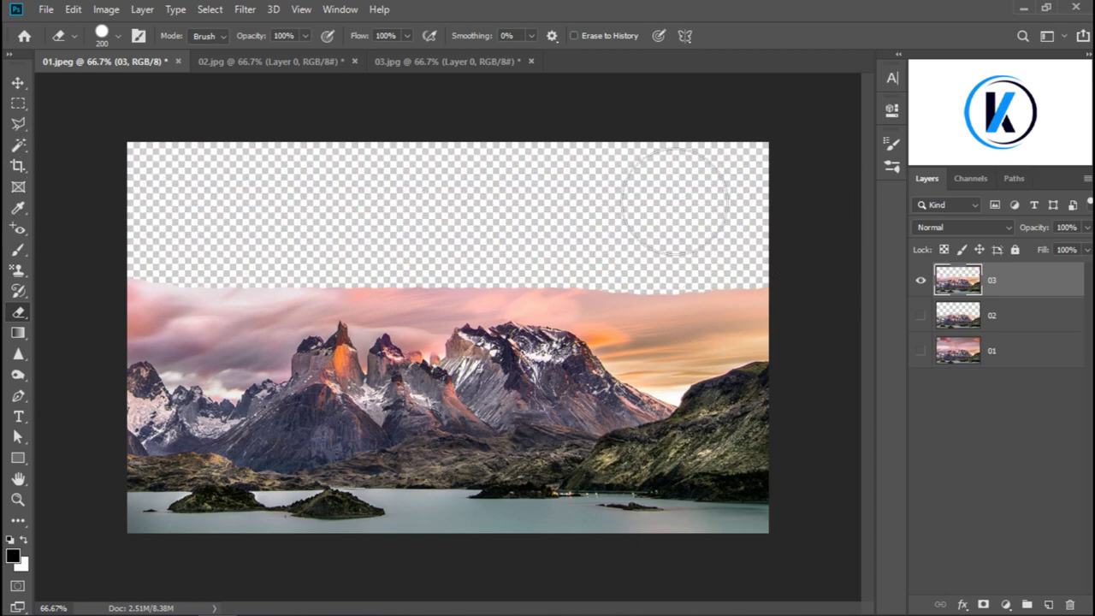
# - In the leaf image 02.jpg, switch to the Background Eraser Tool
pyautogui.click(251, 59)
pyautogui.press('e')
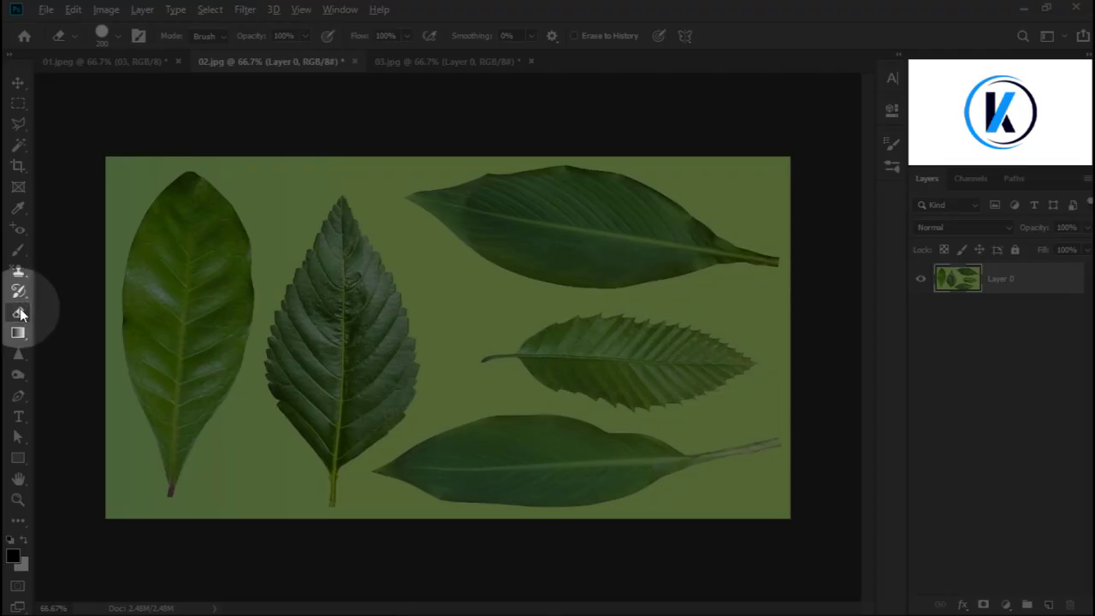
pyautogui.moveTo(21, 313); pyautogui.dragTo(98, 327)
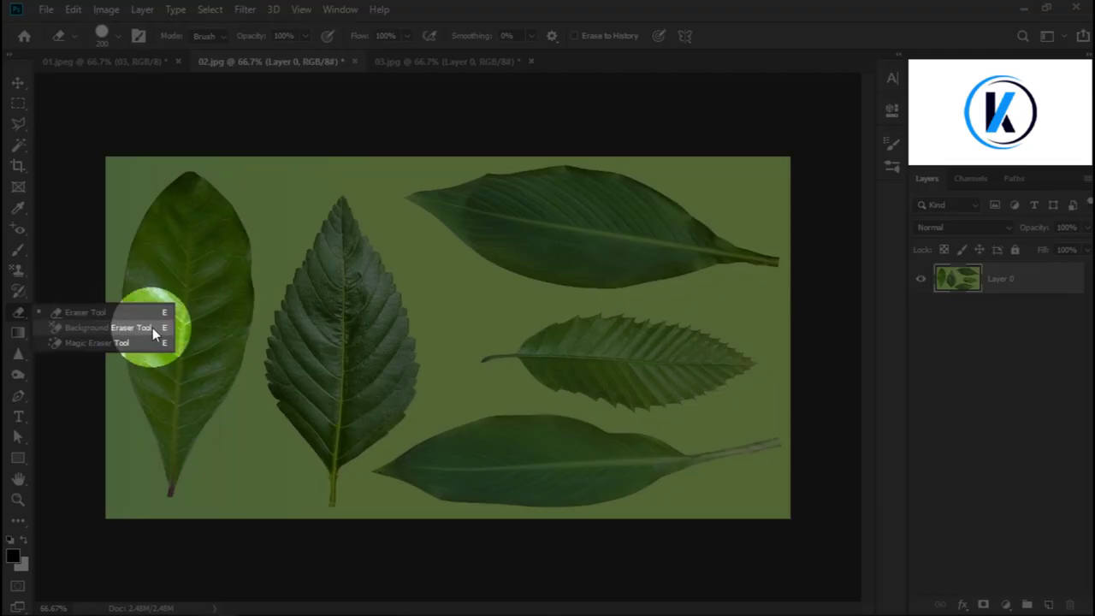
pyautogui.click(99, 327)
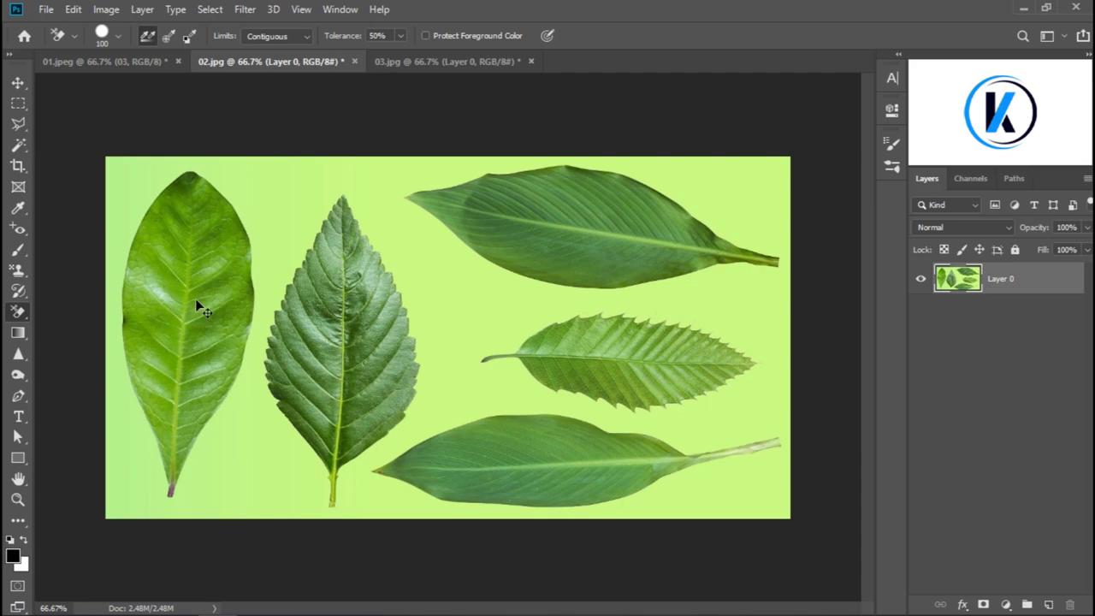
# - Duplicate the leaf layer, name the layers 01 and 02, and hide 01
pyautogui.hotkey('ctrl', 'j')
pyautogui.doubleClick(1003, 311)
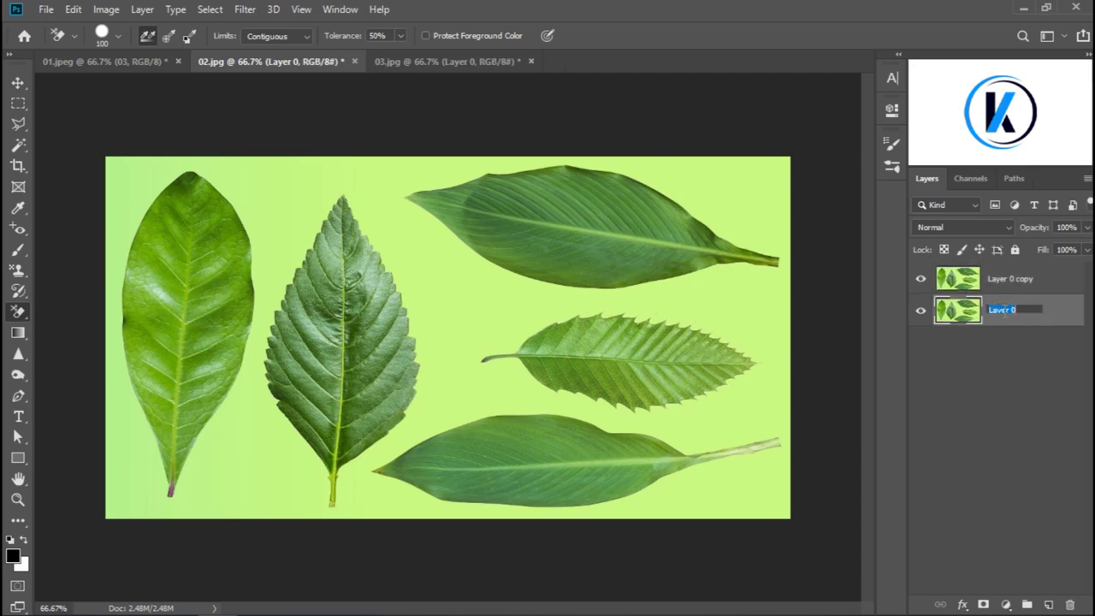
pyautogui.write('01')
pyautogui.press('Return')
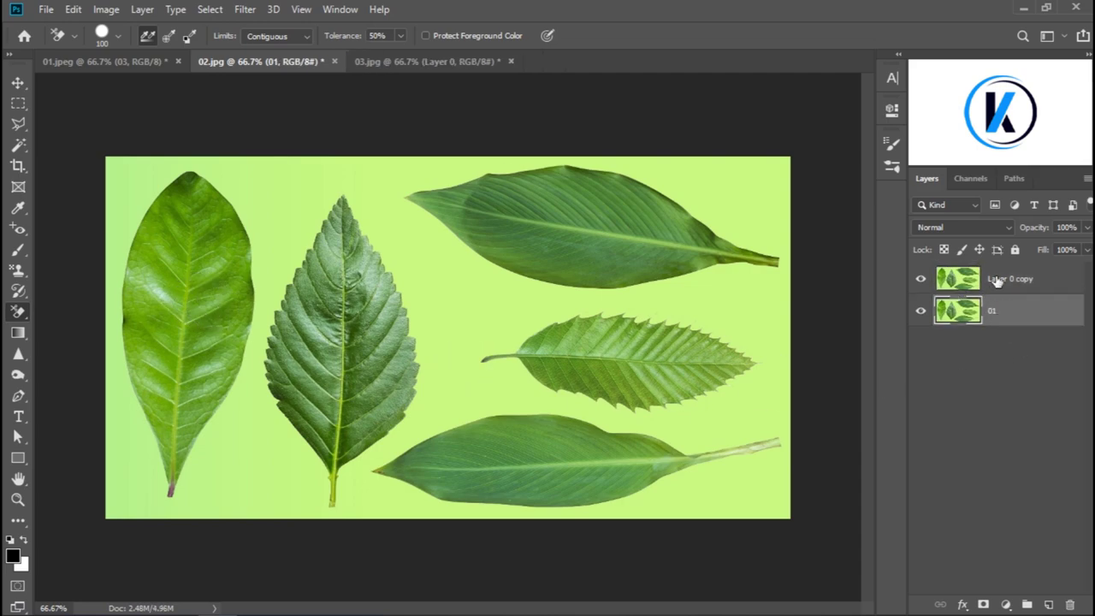
pyautogui.doubleClick(997, 279)
pyautogui.write('02')
pyautogui.press('Return')
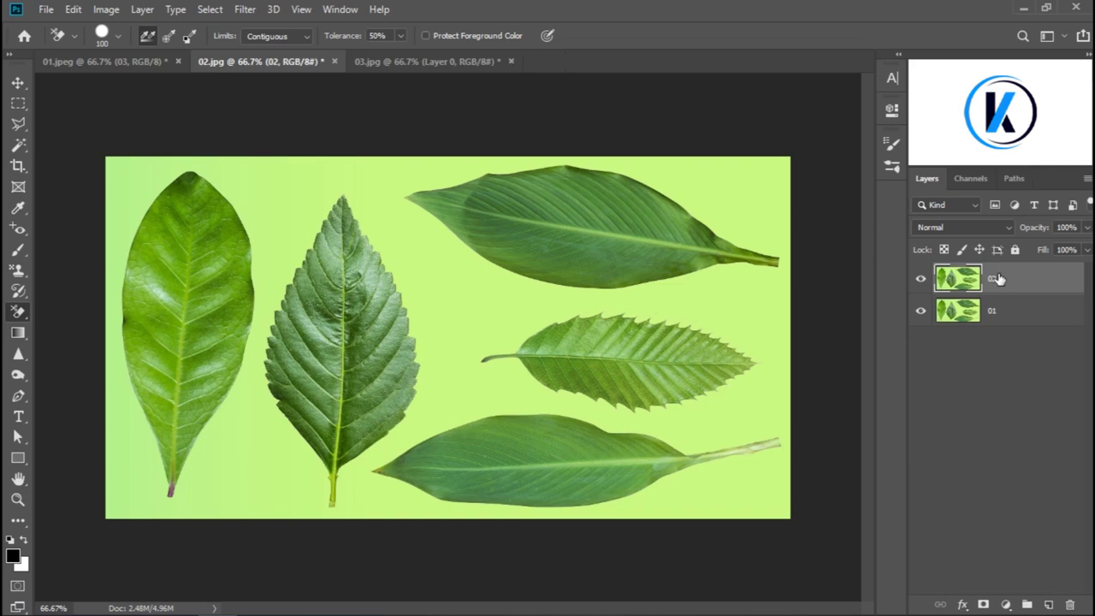
pyautogui.click(920, 310)
# - Zoom in on the leftmost leaf and set the brush size to 200 px
pyautogui.press('z')
pyautogui.moveTo(128, 321)
pyautogui.mouseDown()
pyautogui.moveTo(193, 319)
pyautogui.moveTo(238, 253)
pyautogui.moveTo(325, 579)
pyautogui.mouseUp()
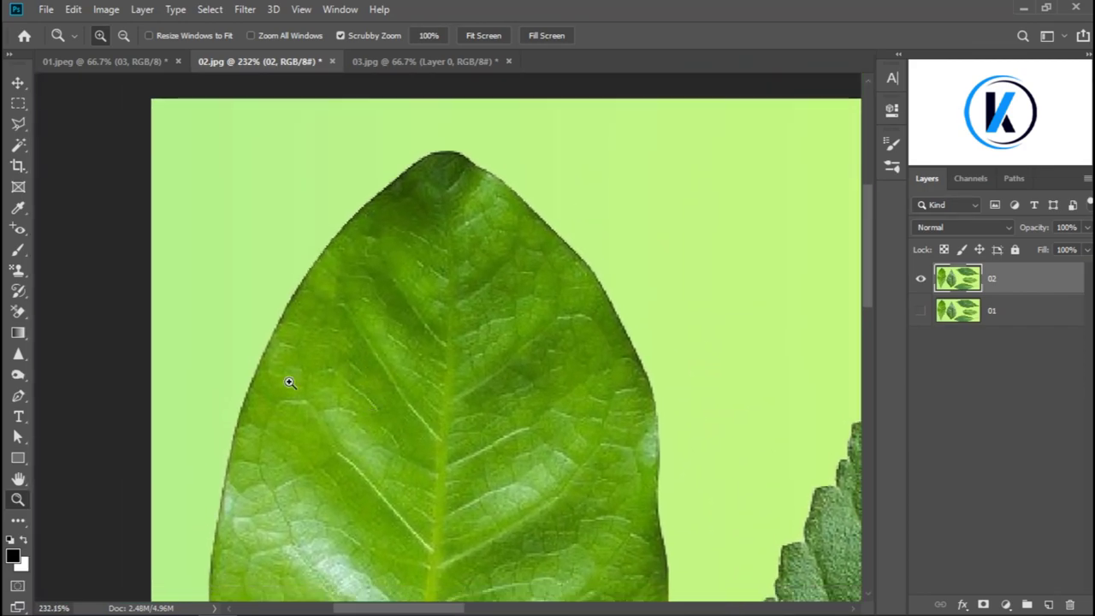
pyautogui.click(24, 272)
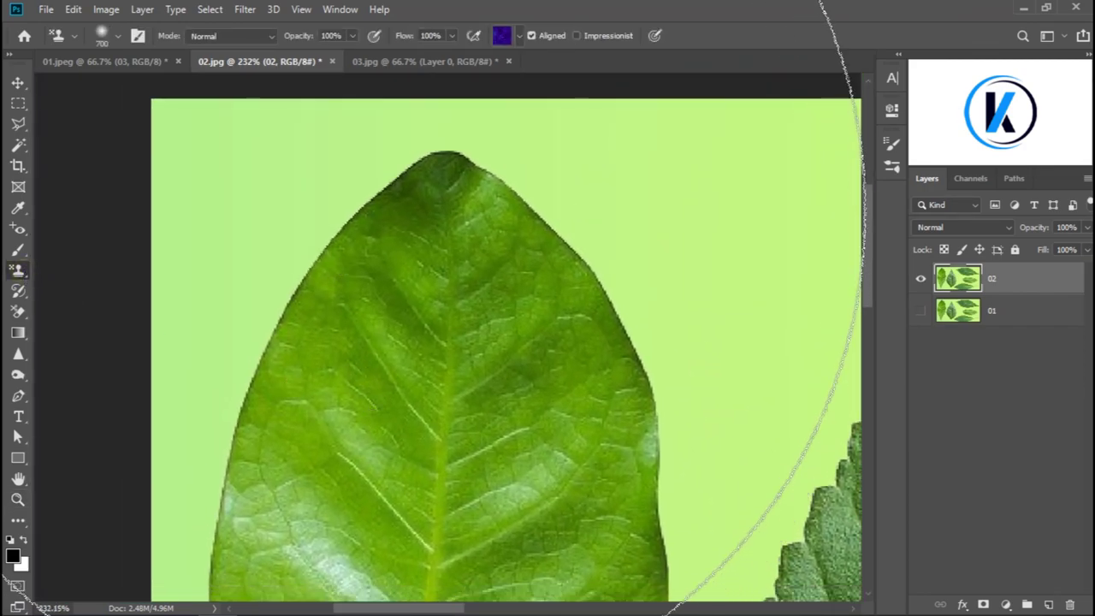
pyautogui.rightClick(364, 208)
pyautogui.doubleClick(535, 226)
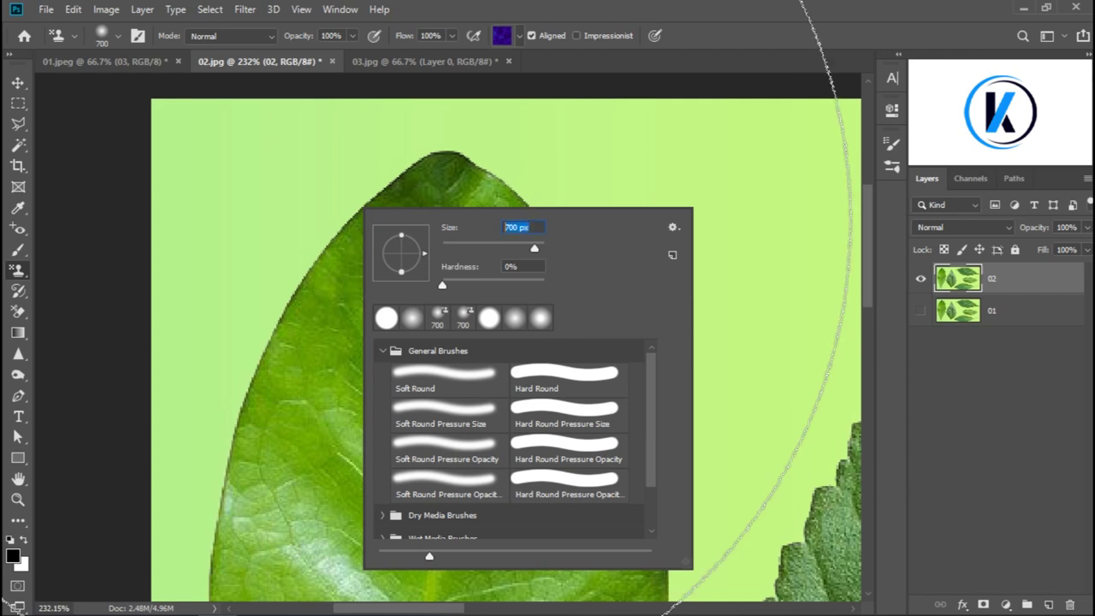
pyautogui.write('200')
pyautogui.press('Return')
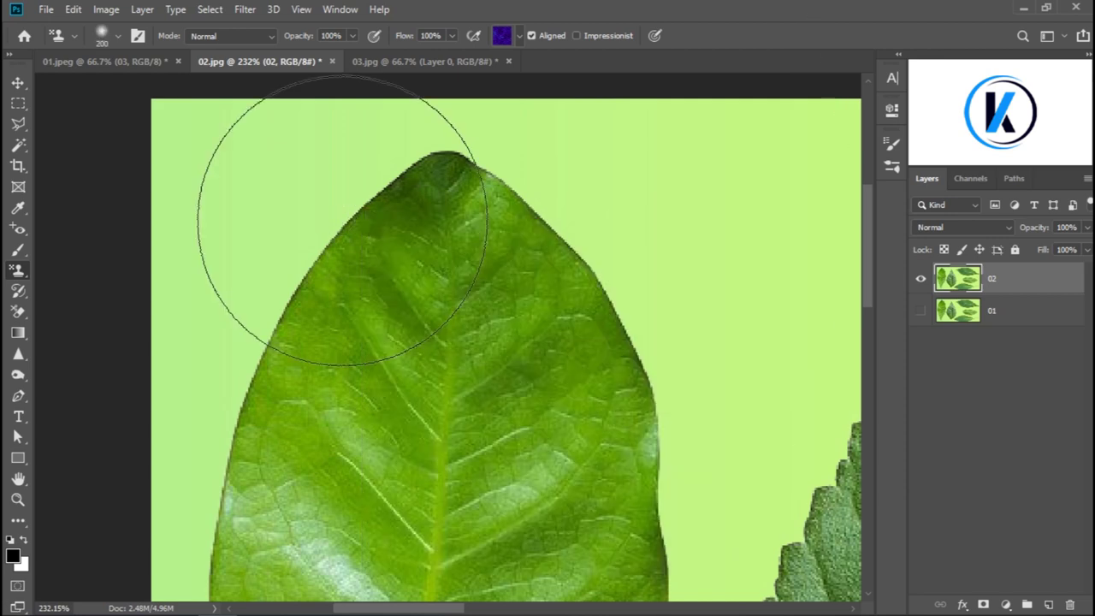
# - Background-erase the green around the leftmost leaf on layer 02, then fit the image on screen
pyautogui.press('e')
pyautogui.moveTo(376, 146)
pyautogui.mouseDown()
pyautogui.moveTo(264, 171)
pyautogui.moveTo(195, 167)
pyautogui.moveTo(176, 191)
pyautogui.moveTo(208, 354)
pyautogui.moveTo(176, 305)
pyautogui.moveTo(172, 112)
pyautogui.mouseUp()
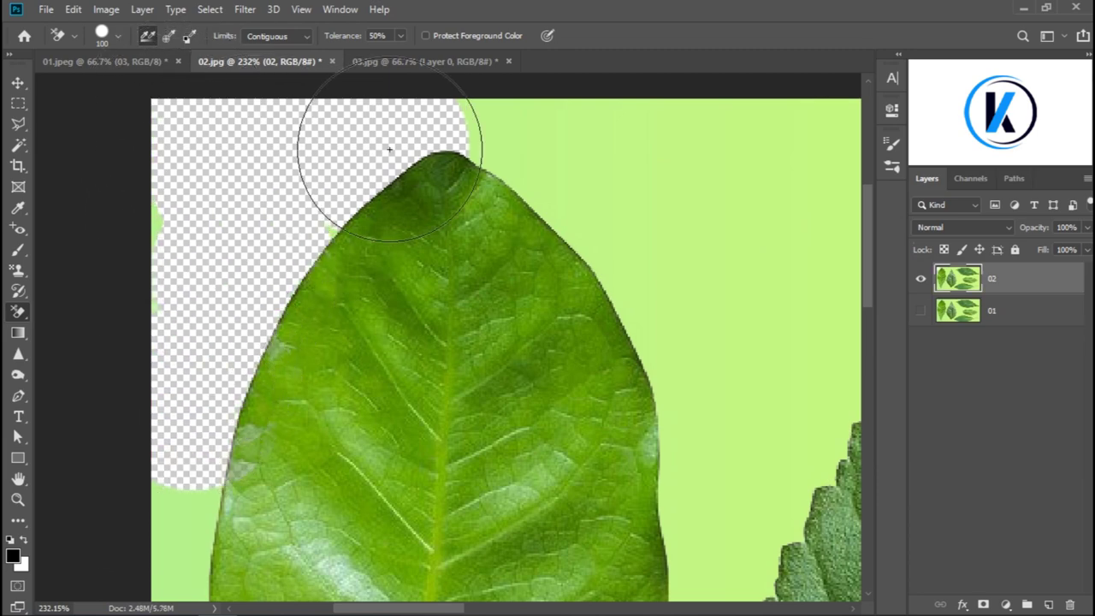
pyautogui.moveTo(389, 149)
pyautogui.mouseDown()
pyautogui.moveTo(488, 152)
pyautogui.moveTo(570, 172)
pyautogui.moveTo(701, 481)
pyautogui.mouseUp()
pyautogui.moveTo(707, 384)
pyautogui.mouseDown()
pyautogui.moveTo(681, 224)
pyautogui.moveTo(676, 85)
pyautogui.mouseUp()
pyautogui.moveTo(664, 293)
pyautogui.mouseDown()
pyautogui.moveTo(641, 183)
pyautogui.moveTo(588, 517)
pyautogui.moveTo(640, 337)
pyautogui.moveTo(586, 366)
pyautogui.moveTo(452, 537)
pyautogui.moveTo(361, 471)
pyautogui.moveTo(232, 134)
pyautogui.moveTo(306, 420)
pyautogui.moveTo(245, 134)
pyautogui.moveTo(267, 412)
pyautogui.moveTo(256, 196)
pyautogui.mouseUp()
pyautogui.hotkey('ctrl', '0')
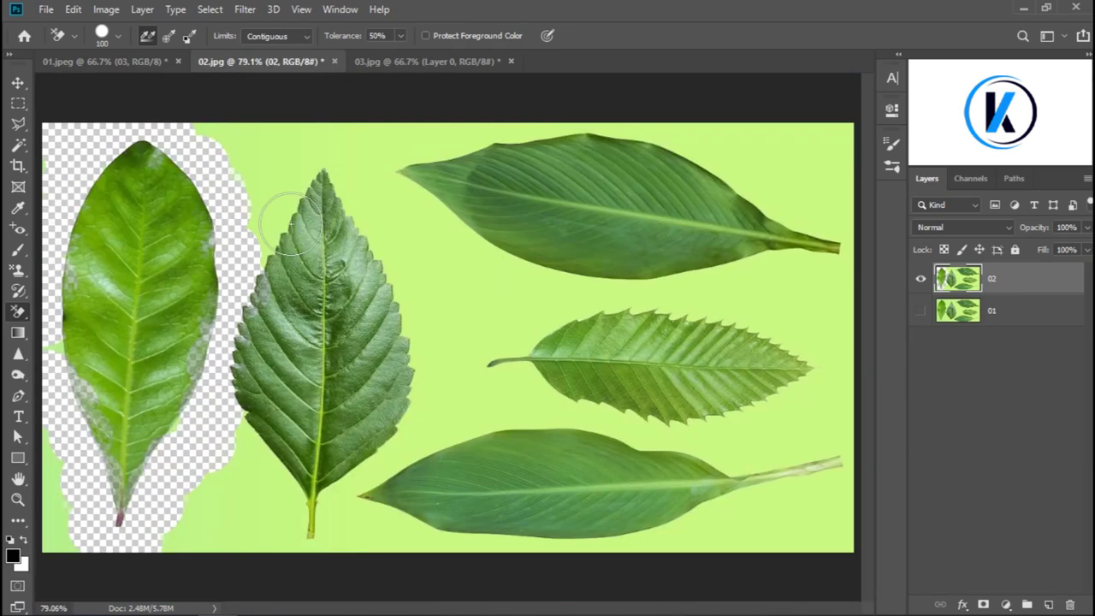
# - Bring up the phones image 03.jpg and select the Magic Eraser Tool
pyautogui.click(402, 61)
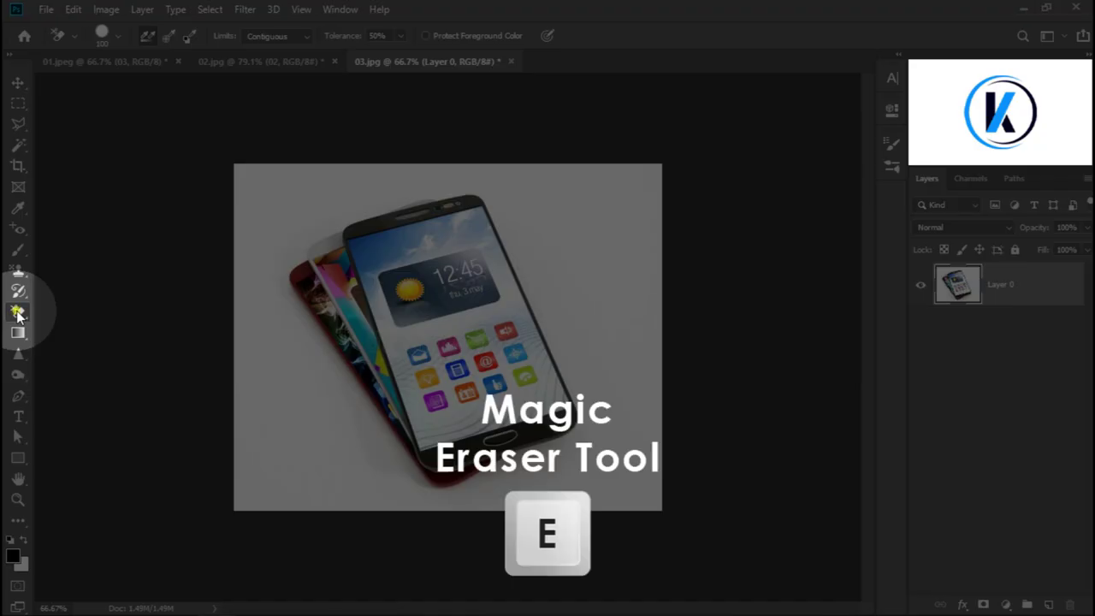
pyautogui.rightClick(17, 315)
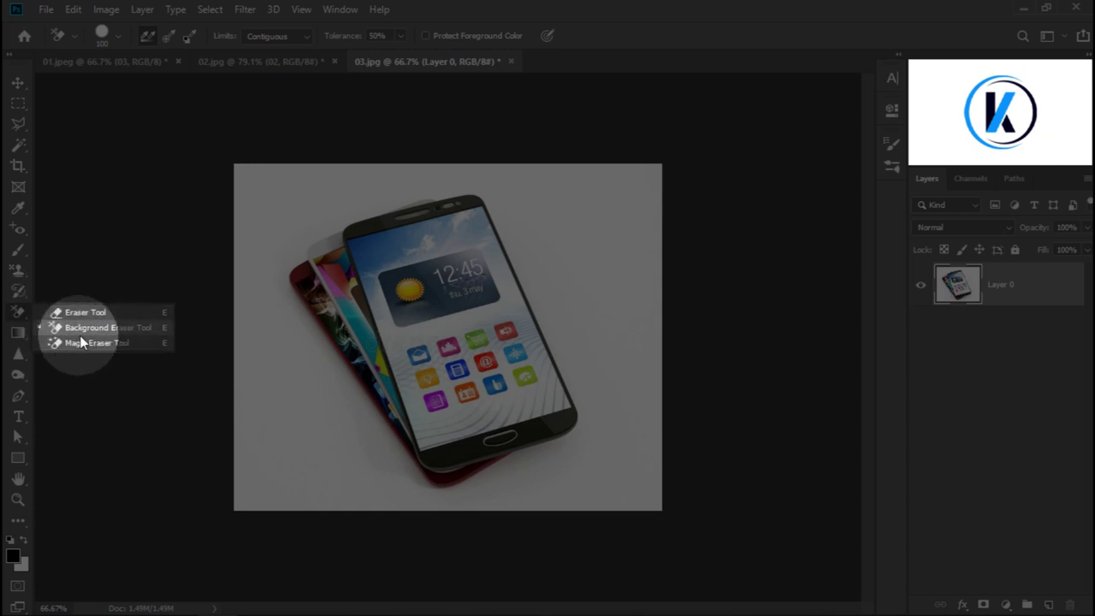
pyautogui.click(109, 341)
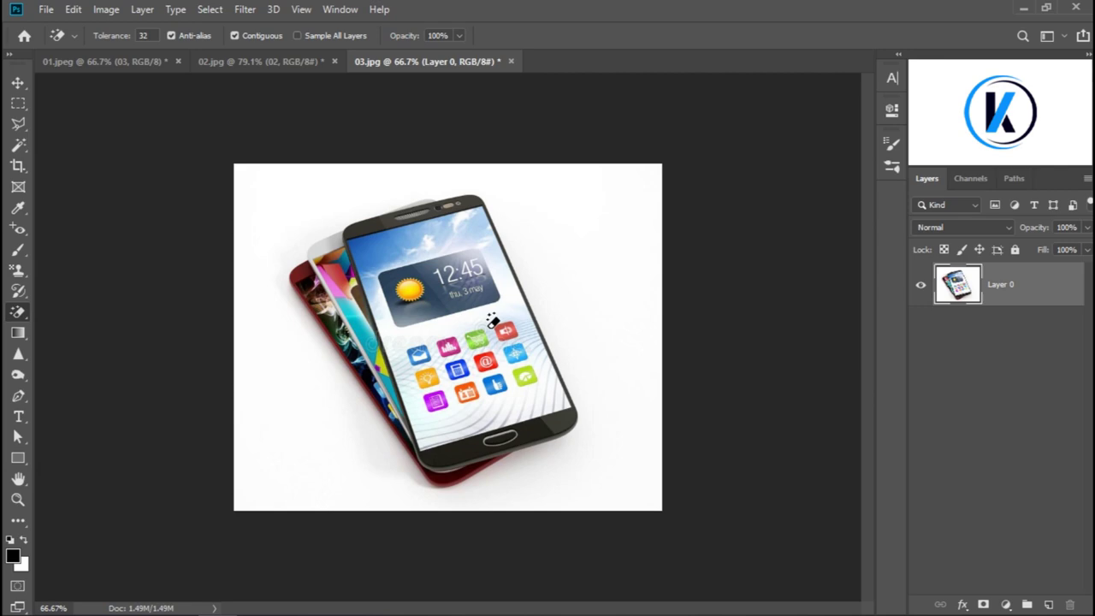
# - Zoom in and remove the white background around the phones with one Magic Eraser click
pyautogui.hotkey('ctrl', '+')
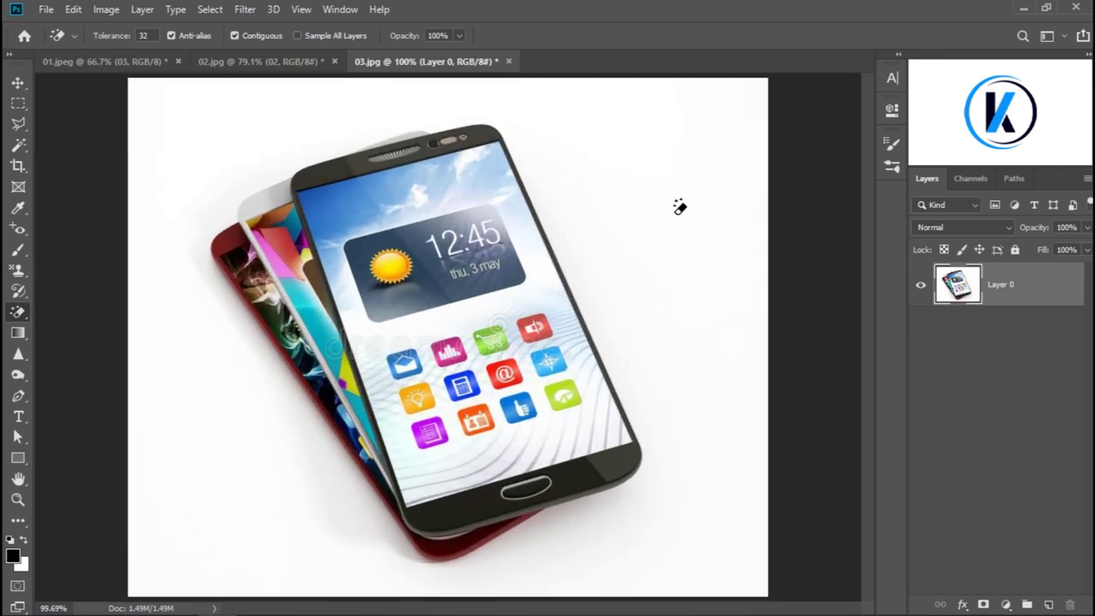
pyautogui.click(679, 207)
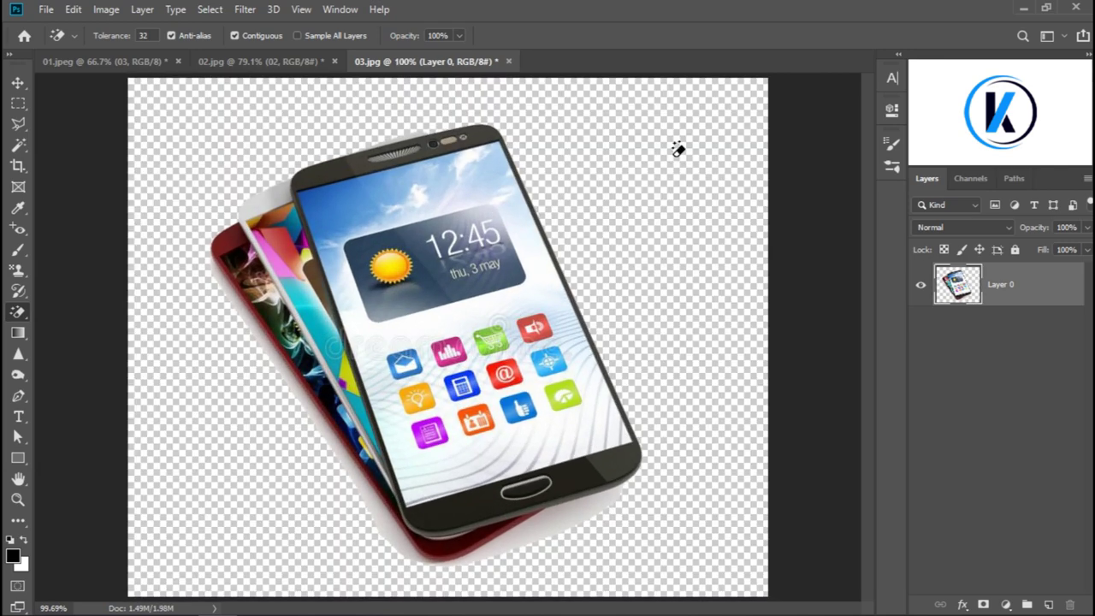